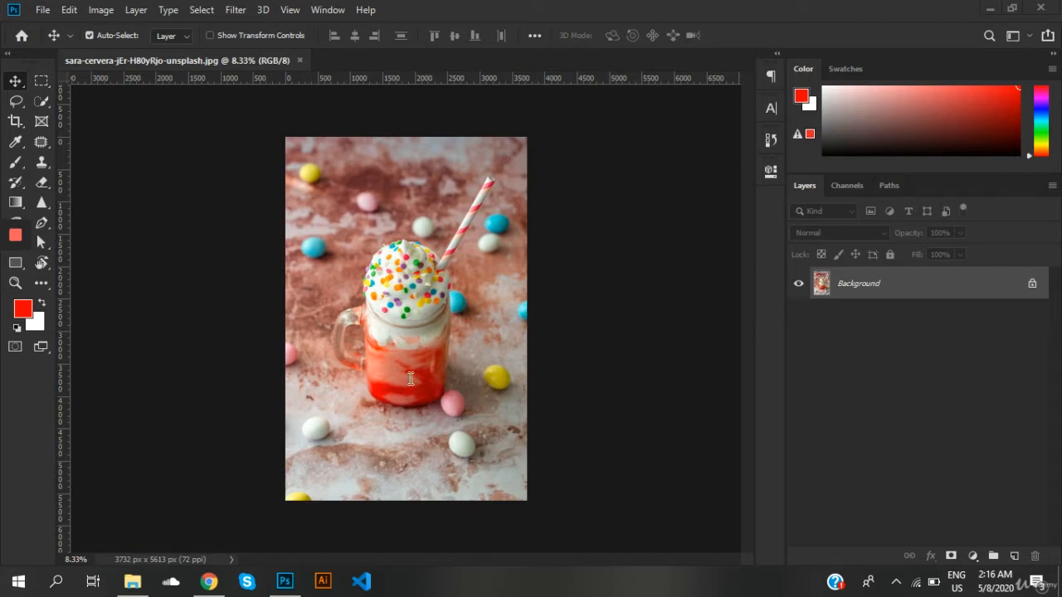
Step: Select the milkshake automatically as the subject and subtract the opening inside the mug's handle from the selection
{"action": "left_click", "coordinate": [201, 9]}
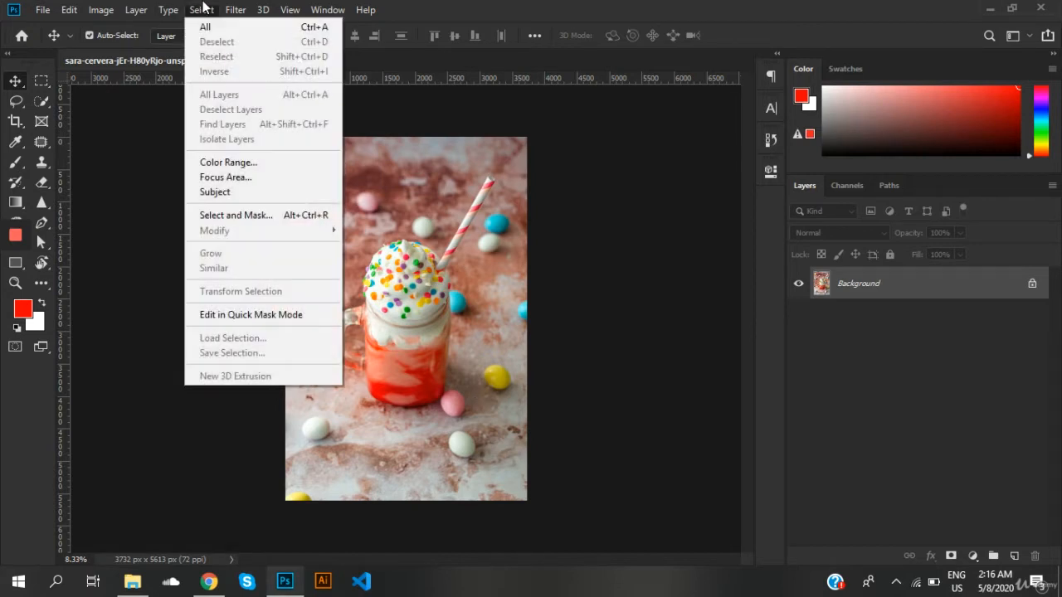
{"action": "left_click", "coordinate": [222, 191]}
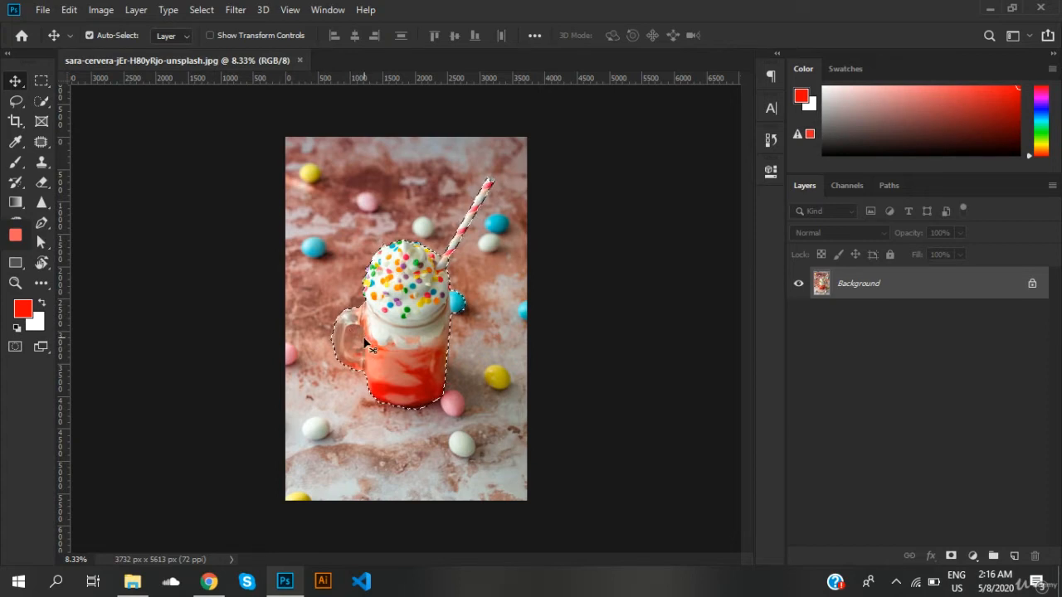
{"action": "key", "text": "w"}
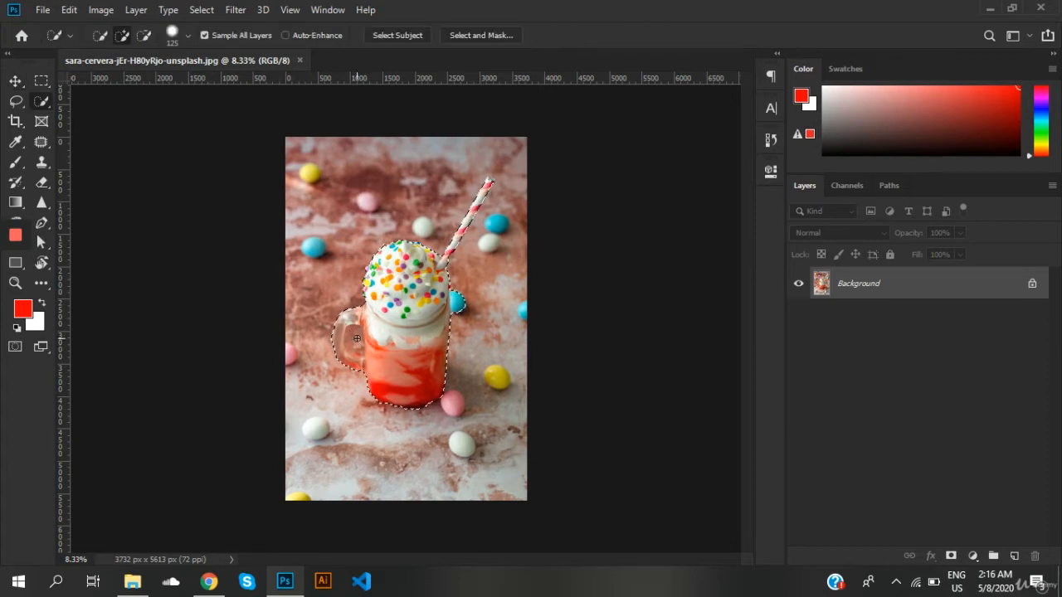
{"action": "key", "text": "alt"}
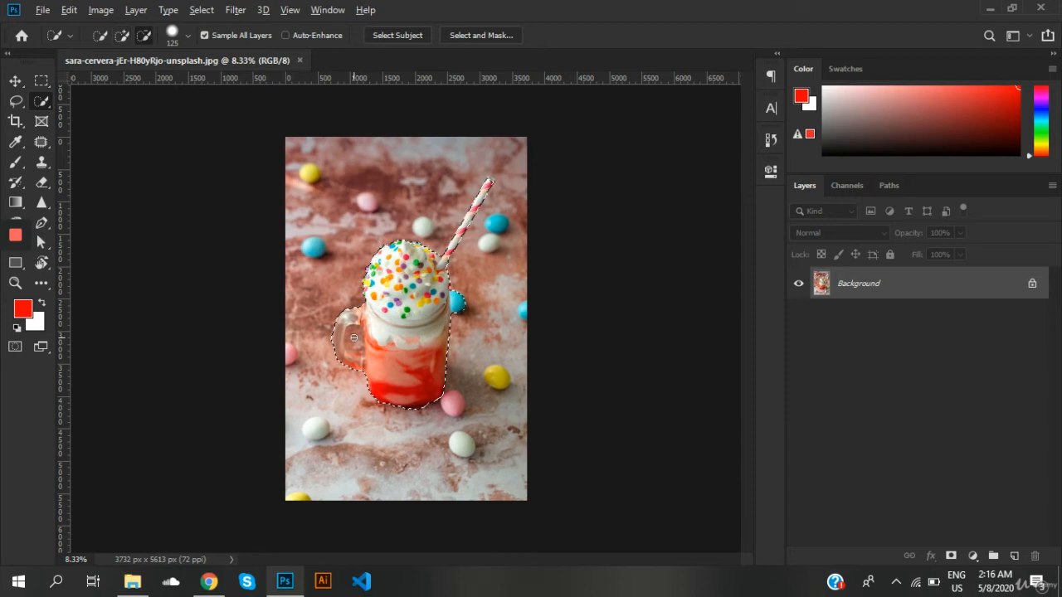
{"action": "left_click_drag", "start_coordinate": [354, 338], "coordinate": [354, 352]}
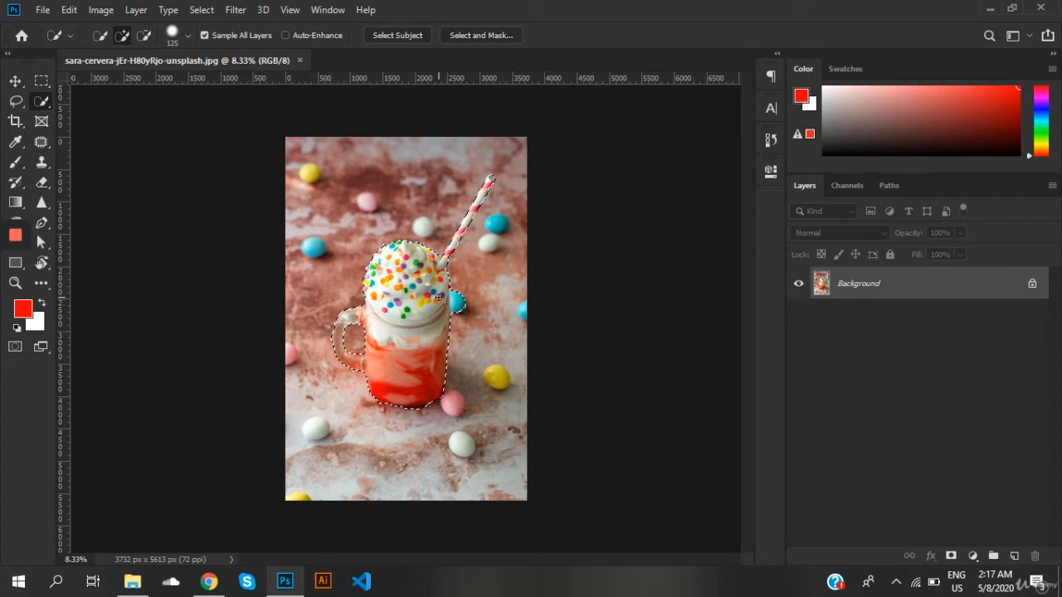
Step: Copy the selected milkshake to a new layer and hide that copy, keeping its outline loaded as a selection on the Background layer
{"action": "key", "text": "ctrl+j"}
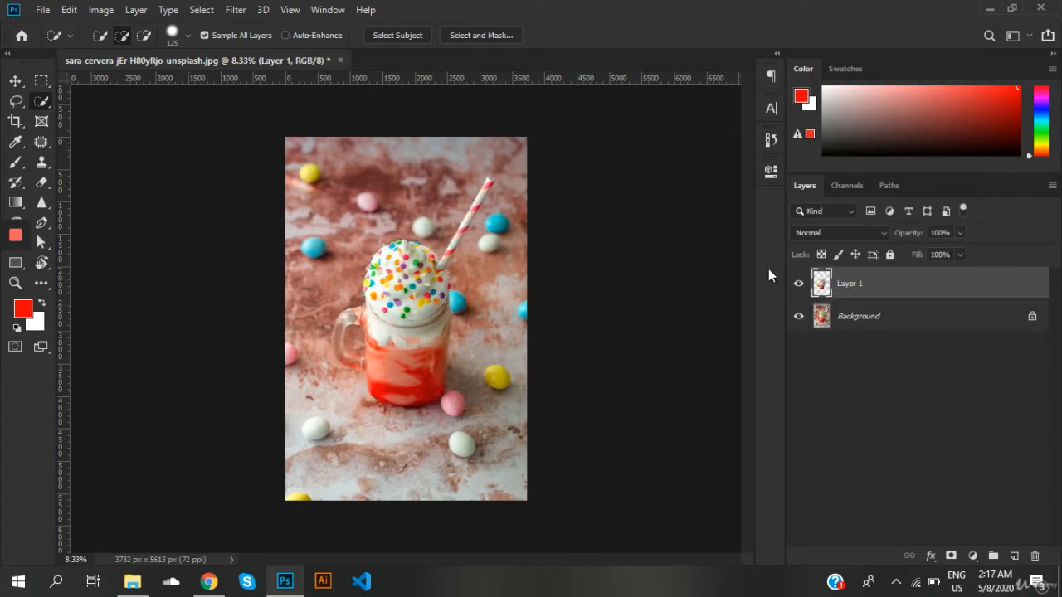
{"action": "left_click", "coordinate": [823, 285], "text": "ctrl"}
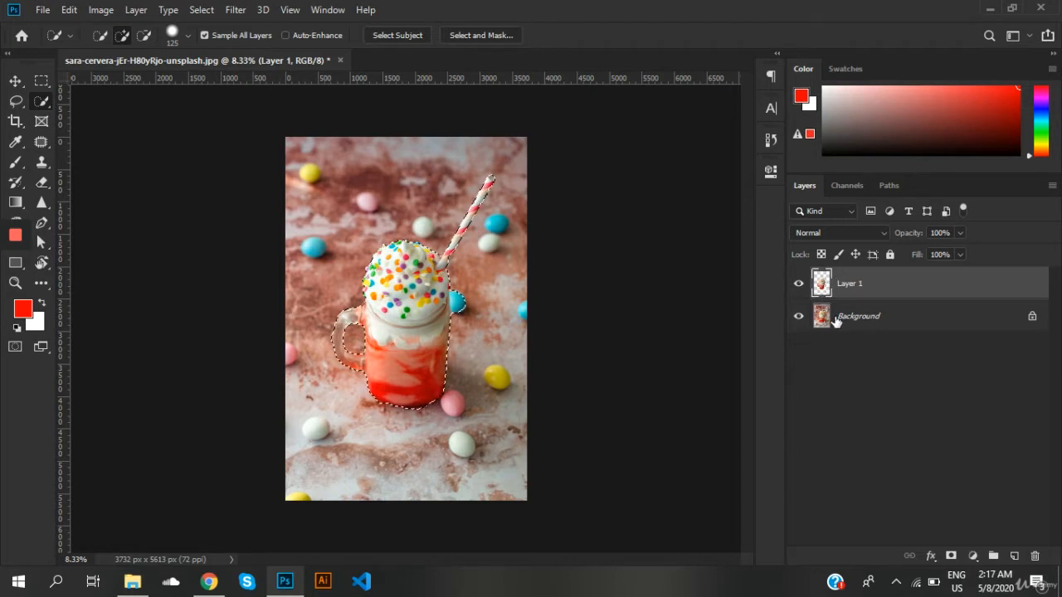
{"action": "left_click", "coordinate": [830, 322]}
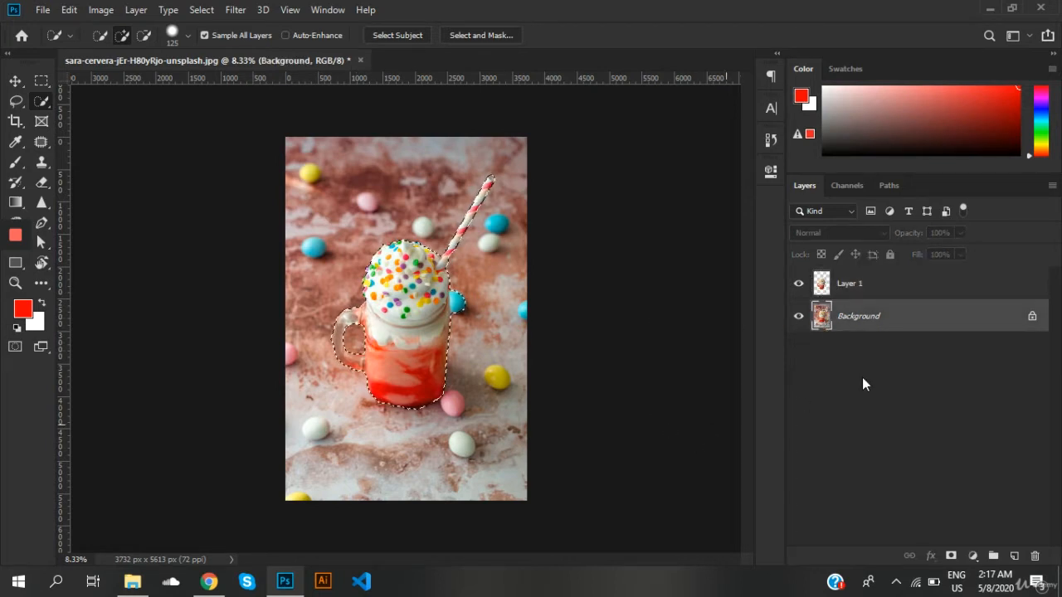
{"action": "left_click", "coordinate": [801, 285]}
Step: Expand the milkshake selection by 20 pixels
{"action": "left_click", "coordinate": [203, 9]}
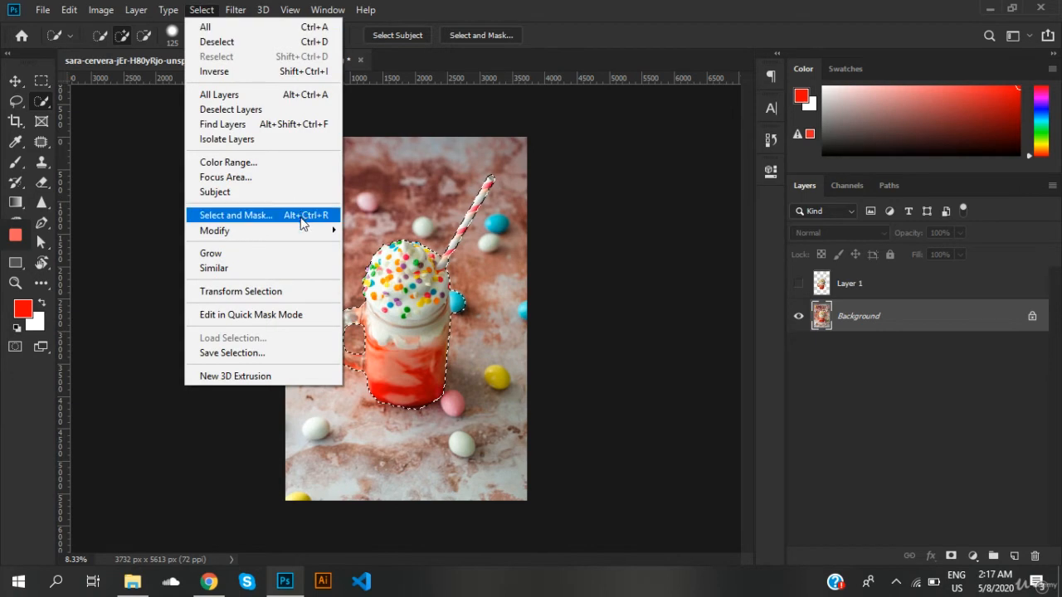
{"action": "mouse_move", "coordinate": [330, 233]}
{"action": "left_click", "coordinate": [371, 260]}
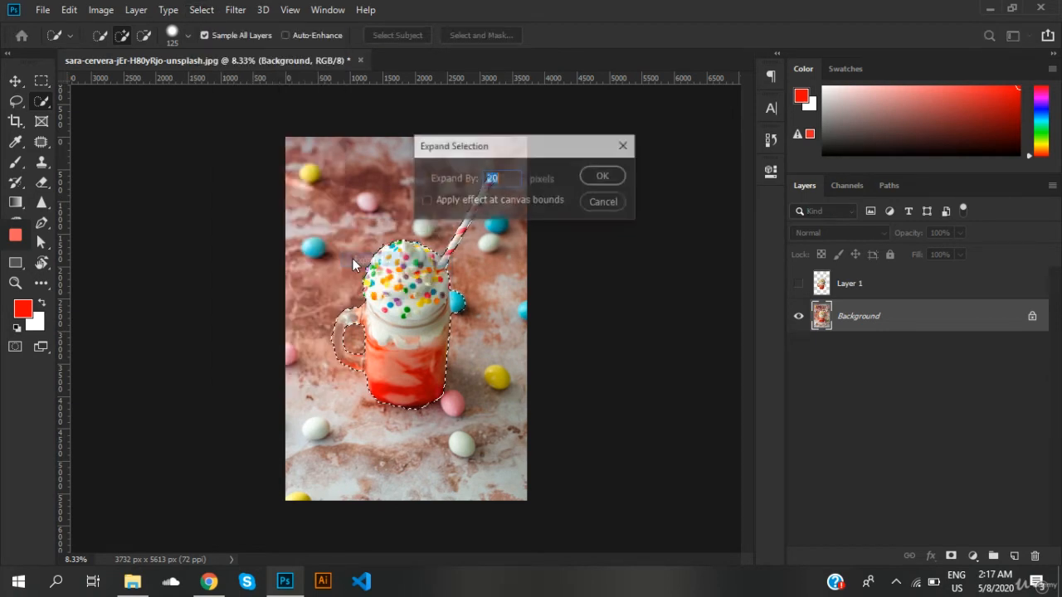
{"action": "left_click", "coordinate": [603, 179]}
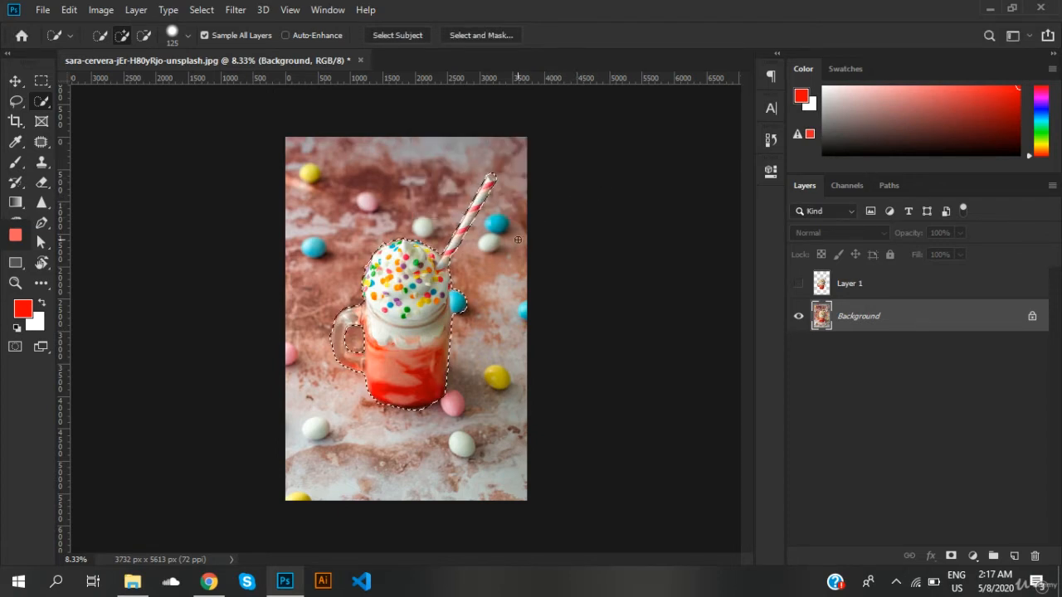
Step: Fill the selected milkshake area on the Background layer using Content-Aware with Color Adaptation at 100% opacity, and deselect
{"action": "key", "text": "shift+BackSpace"}
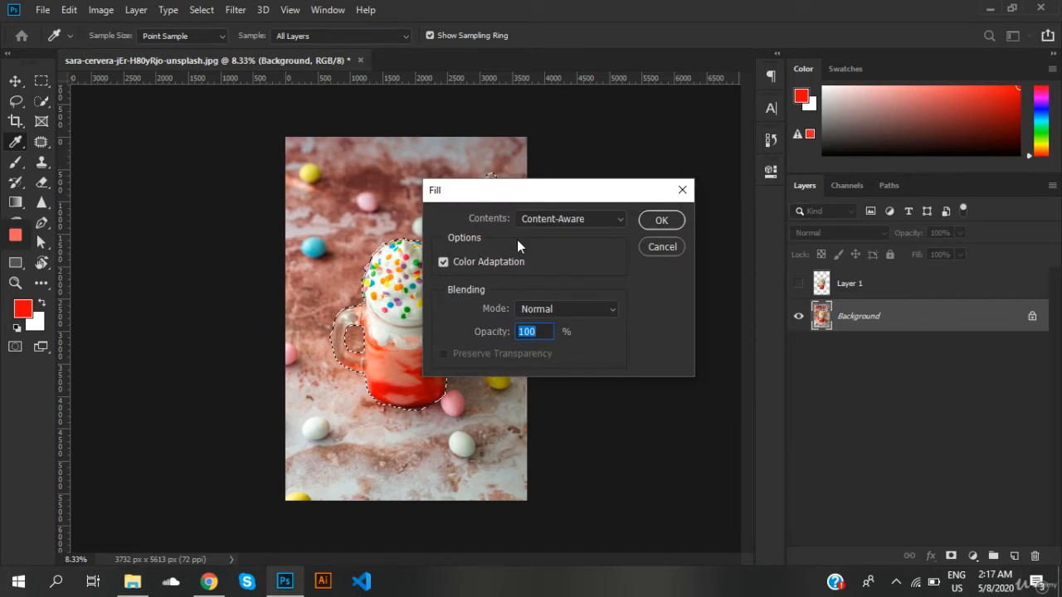
{"action": "left_click", "coordinate": [664, 221]}
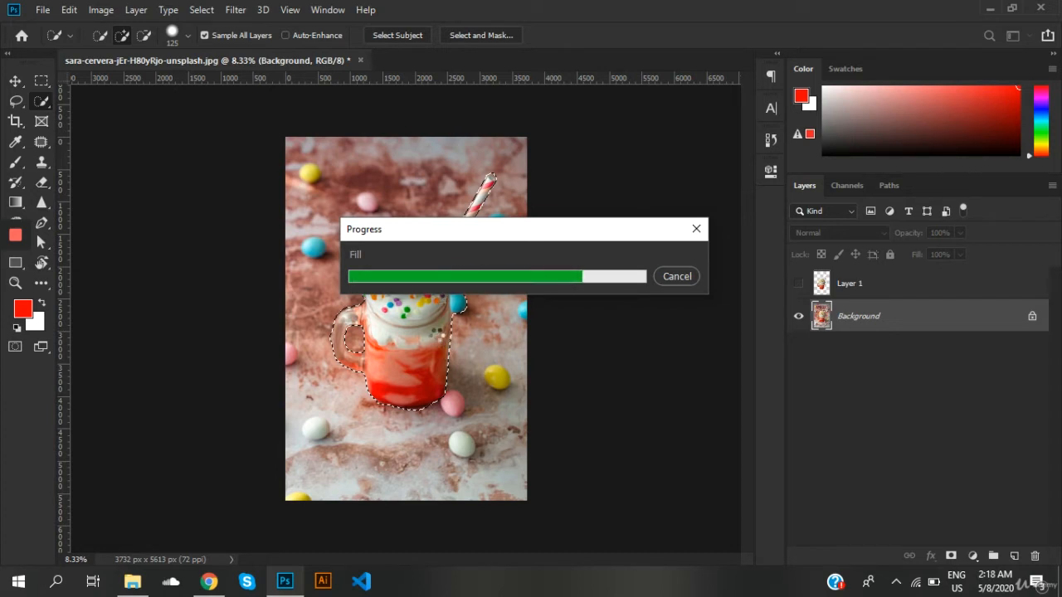
{"action": "mouse_move", "coordinate": [7, 231]}
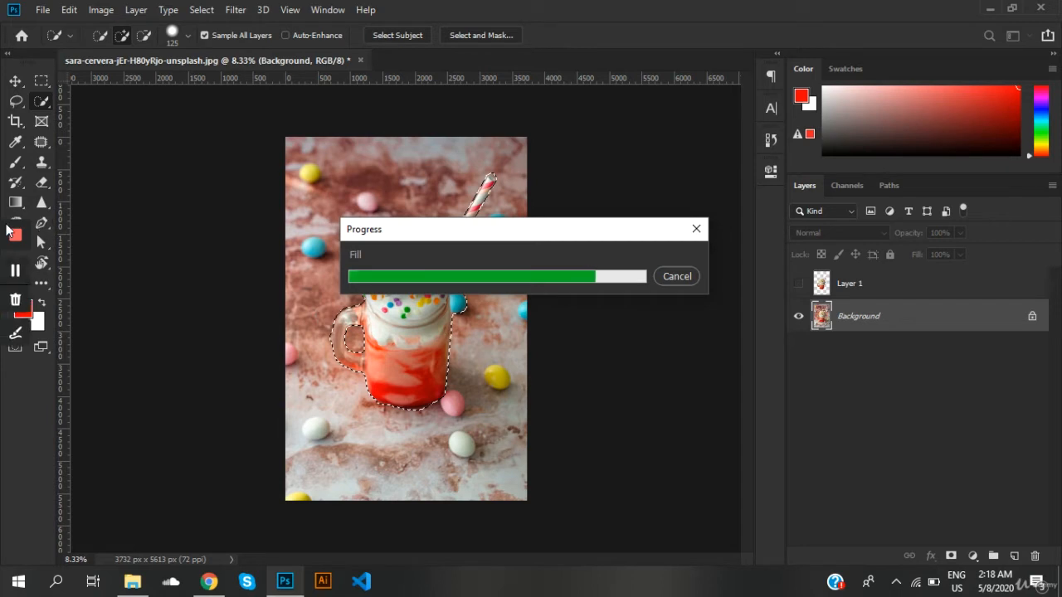
{"action": "left_click", "coordinate": [18, 274]}
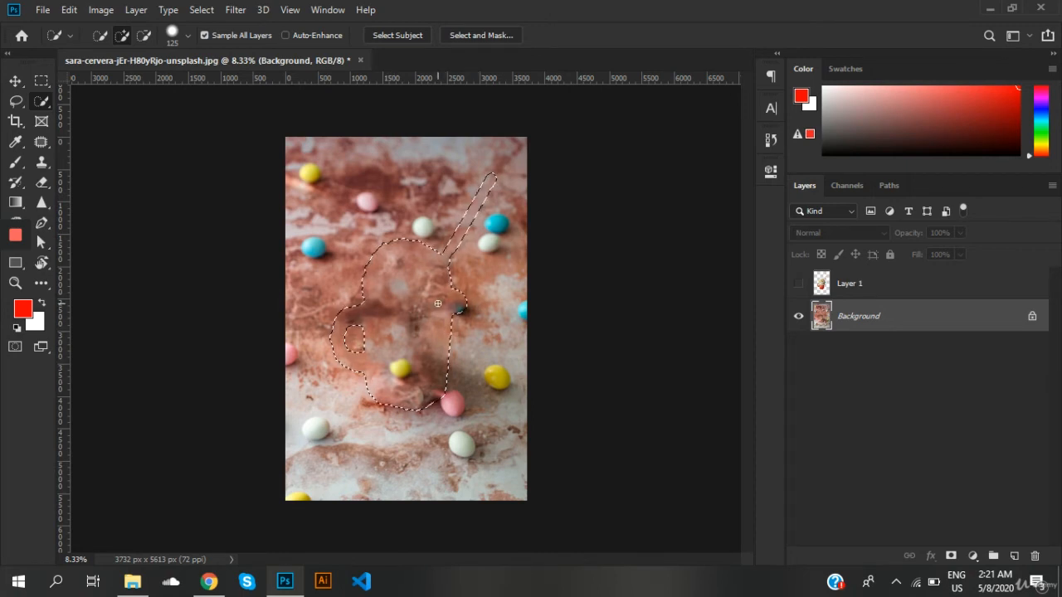
{"action": "key", "text": "ctrl+d"}
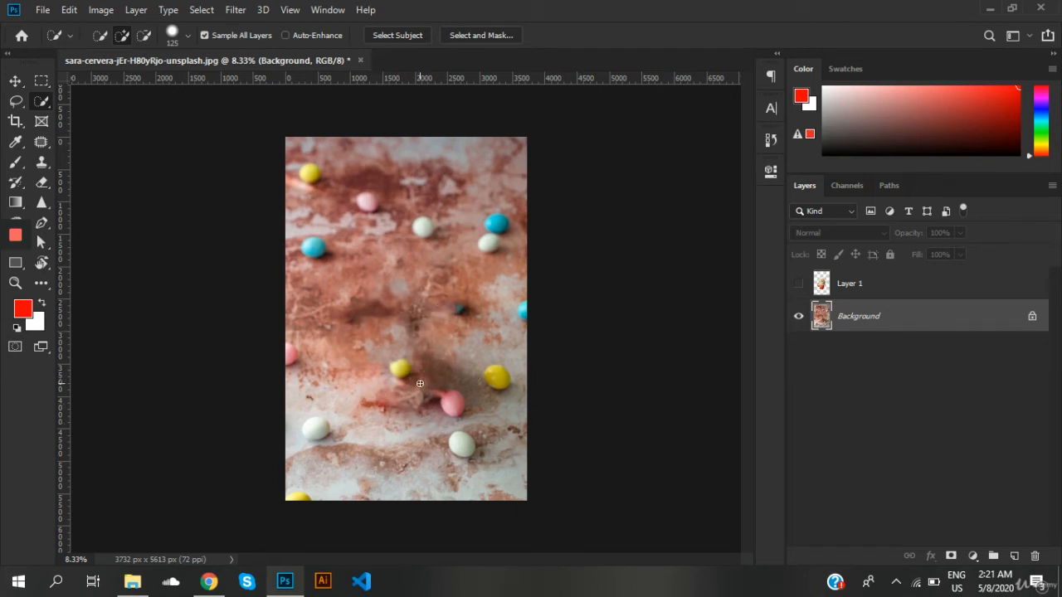
Step: Show the milkshake copy on Layer 1 again and make it the active layer
{"action": "left_click", "coordinate": [799, 284]}
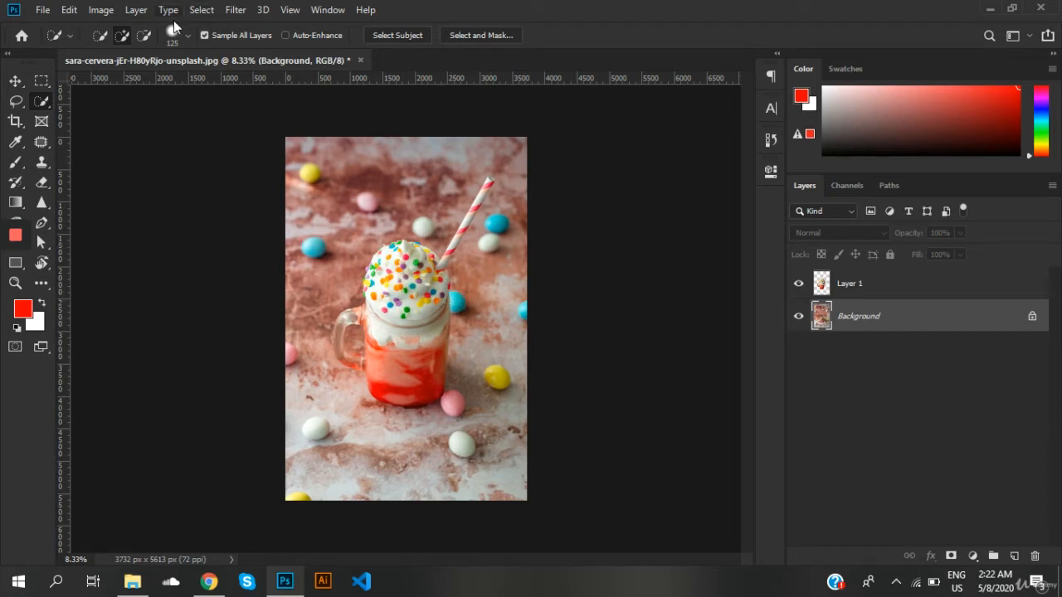
{"action": "left_click", "coordinate": [70, 10]}
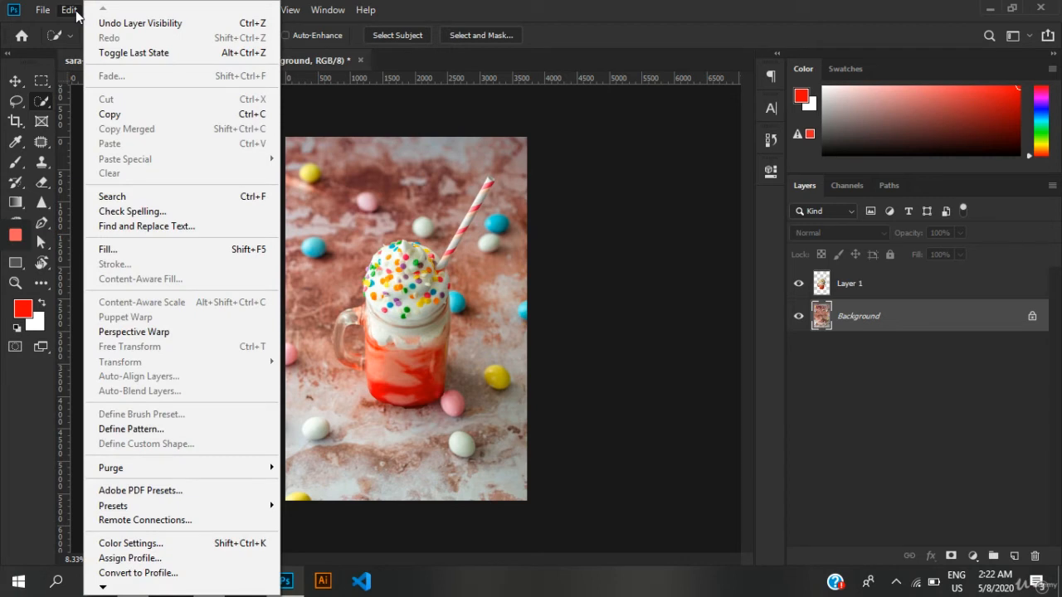
{"action": "left_click", "coordinate": [81, 13]}
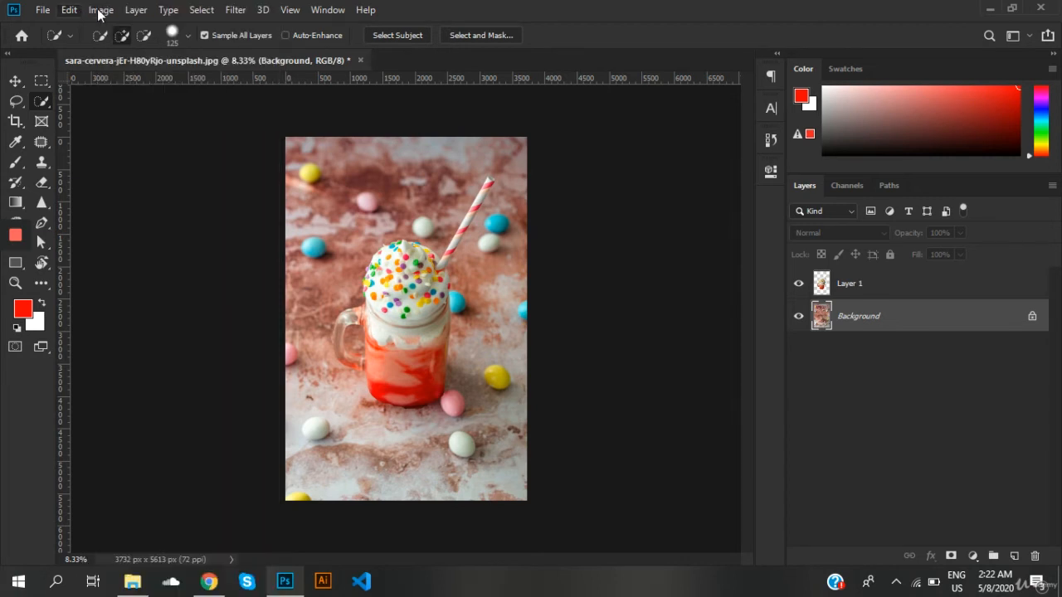
{"action": "left_click", "coordinate": [857, 286]}
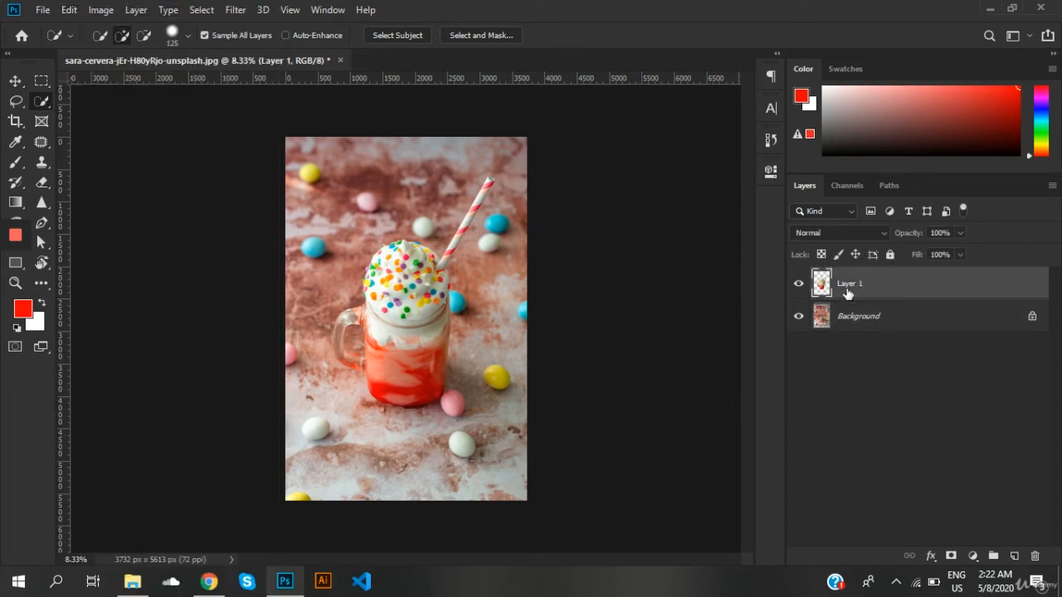
{"action": "left_click", "coordinate": [70, 10]}
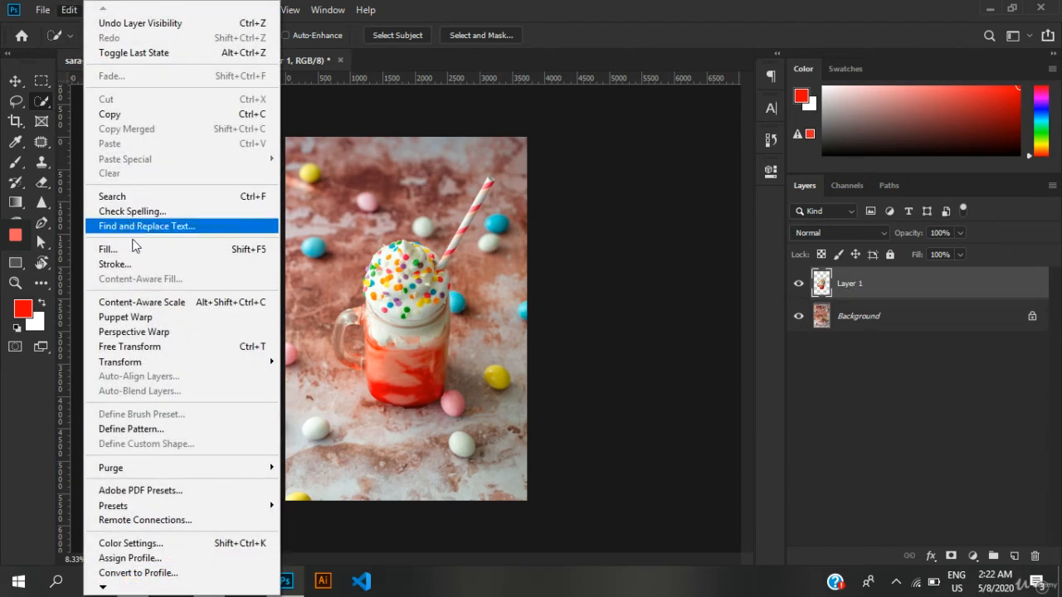
{"action": "left_click", "coordinate": [126, 318]}
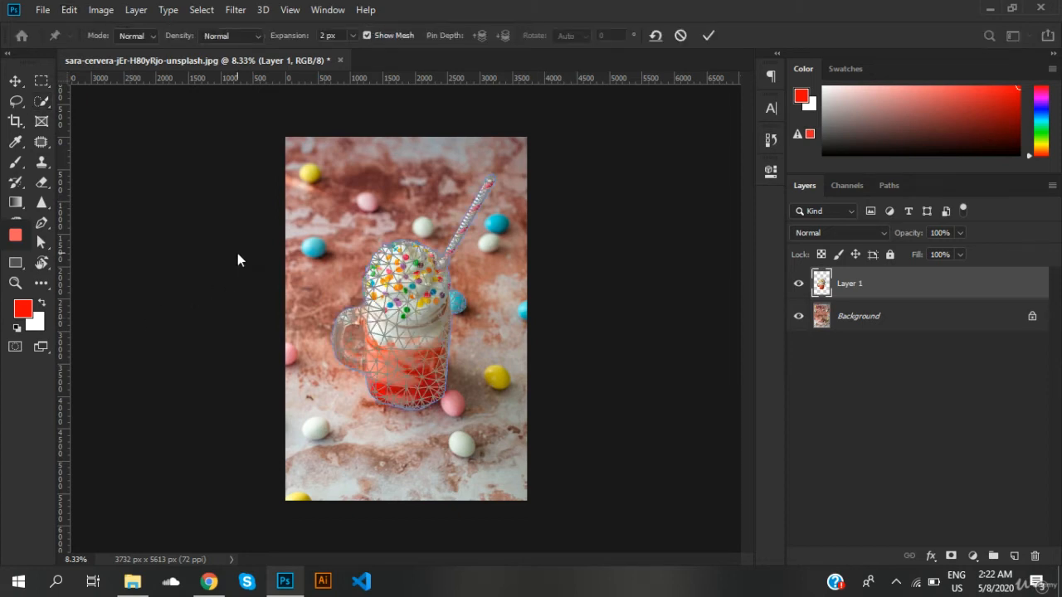
{"action": "key", "text": "Escape"}
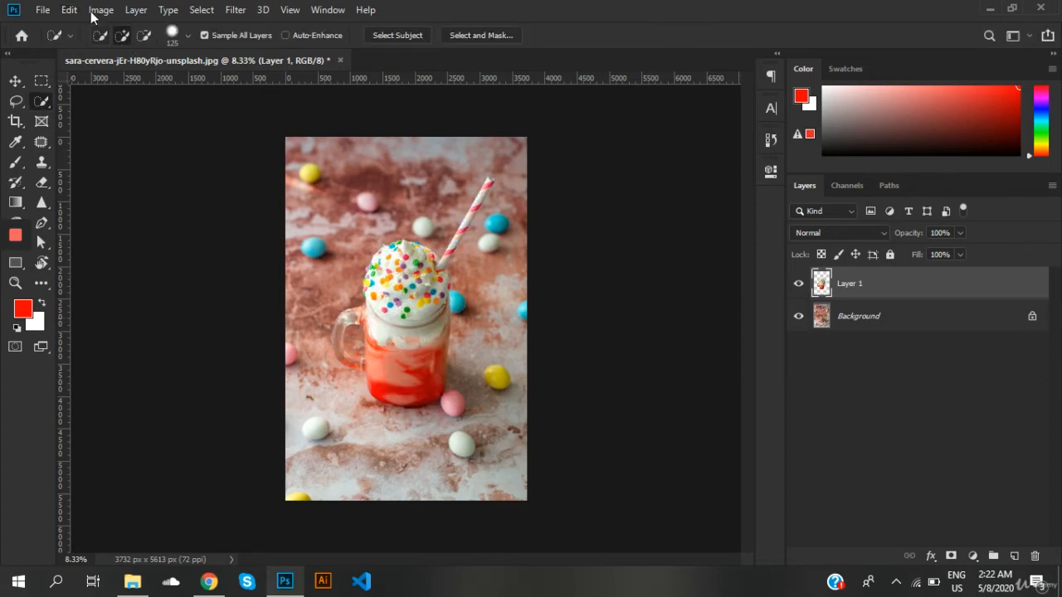
Step: Start Puppet Warp on Layer 1, pin the straw's base and tip, and move both pins to shift the milkshake
{"action": "left_click", "coordinate": [69, 10]}
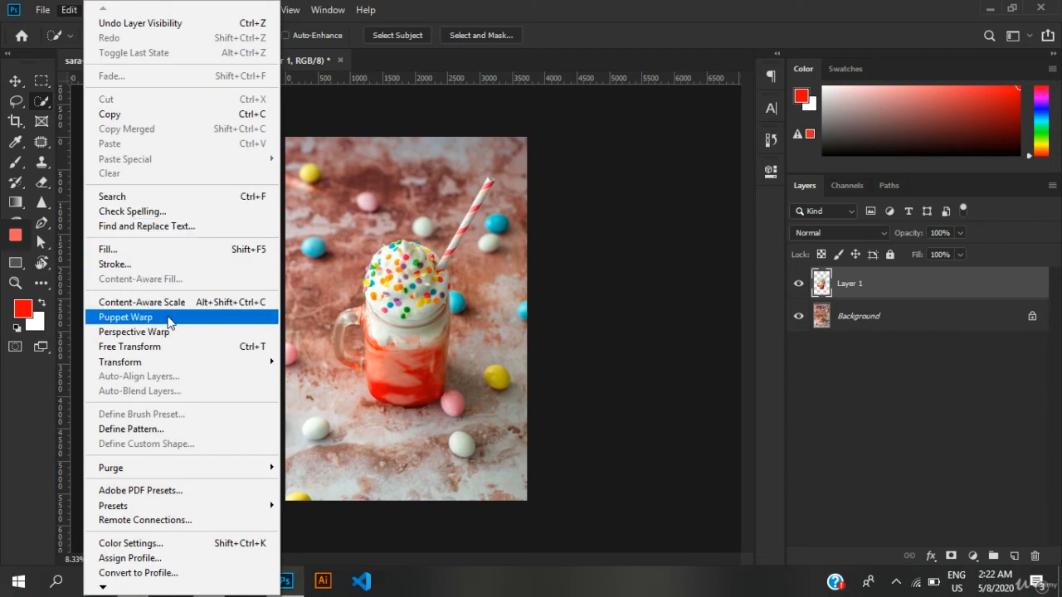
{"action": "left_click", "coordinate": [169, 321]}
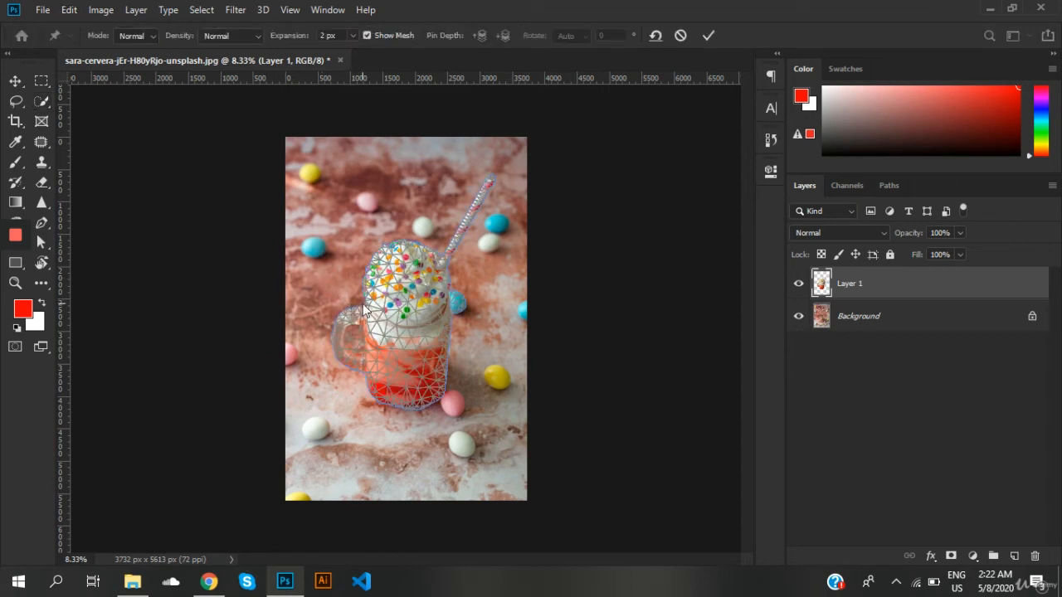
{"action": "left_click", "coordinate": [436, 256]}
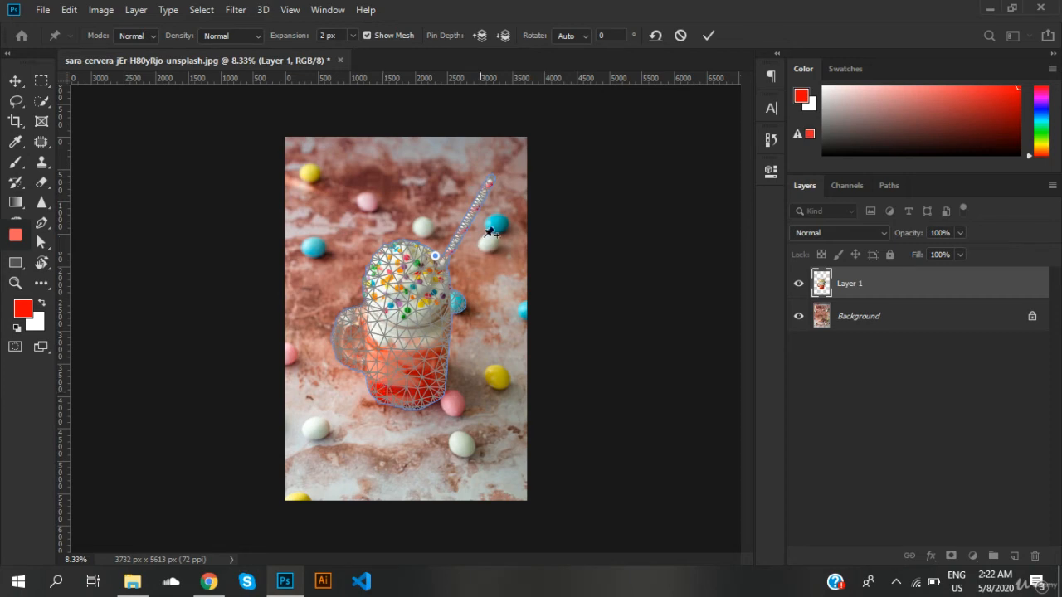
{"action": "left_click", "coordinate": [487, 178]}
{"action": "mouse_move", "coordinate": [487, 177]}
{"action": "left_mouse_down"}
{"action": "mouse_move", "coordinate": [512, 243]}
{"action": "mouse_move", "coordinate": [496, 297]}
{"action": "mouse_move", "coordinate": [449, 363]}
{"action": "mouse_move", "coordinate": [504, 220]}
{"action": "mouse_move", "coordinate": [493, 219]}
{"action": "mouse_move", "coordinate": [484, 193]}
{"action": "left_mouse_up"}
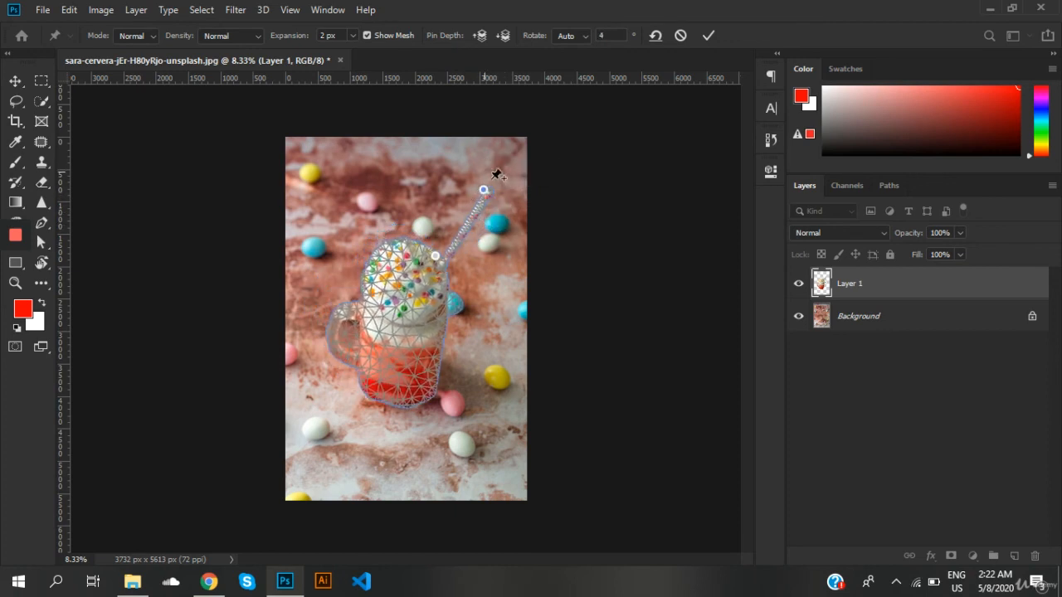
{"action": "left_click_drag", "start_coordinate": [435, 260], "coordinate": [462, 265]}
{"action": "left_click_drag", "start_coordinate": [502, 242], "coordinate": [450, 259]}
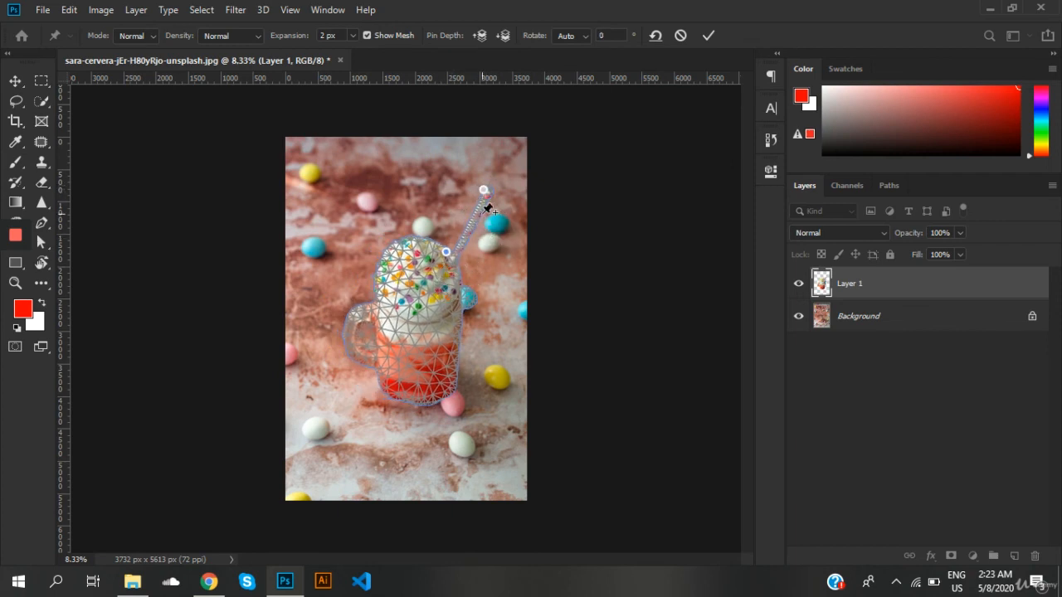
Step: Anchor the mug's lower corners with warp pins and curl the straw by pulling its tip over the whipped cream
{"action": "left_click", "coordinate": [383, 381]}
{"action": "left_click_drag", "start_coordinate": [484, 190], "coordinate": [441, 220]}
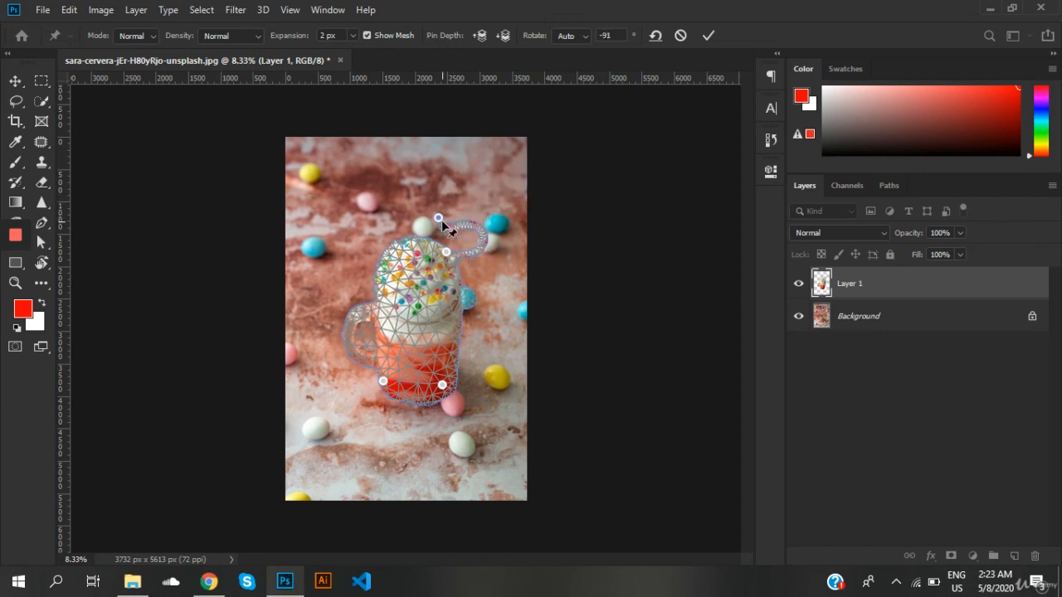
Step: Pin the top of the mug's handle, shift it slightly, and apply the Puppet Warp
{"action": "left_click", "coordinate": [354, 308]}
{"action": "mouse_move", "coordinate": [354, 311]}
{"action": "left_mouse_down"}
{"action": "mouse_move", "coordinate": [390, 274]}
{"action": "mouse_move", "coordinate": [317, 308]}
{"action": "mouse_move", "coordinate": [381, 307]}
{"action": "mouse_move", "coordinate": [360, 311]}
{"action": "left_mouse_up"}
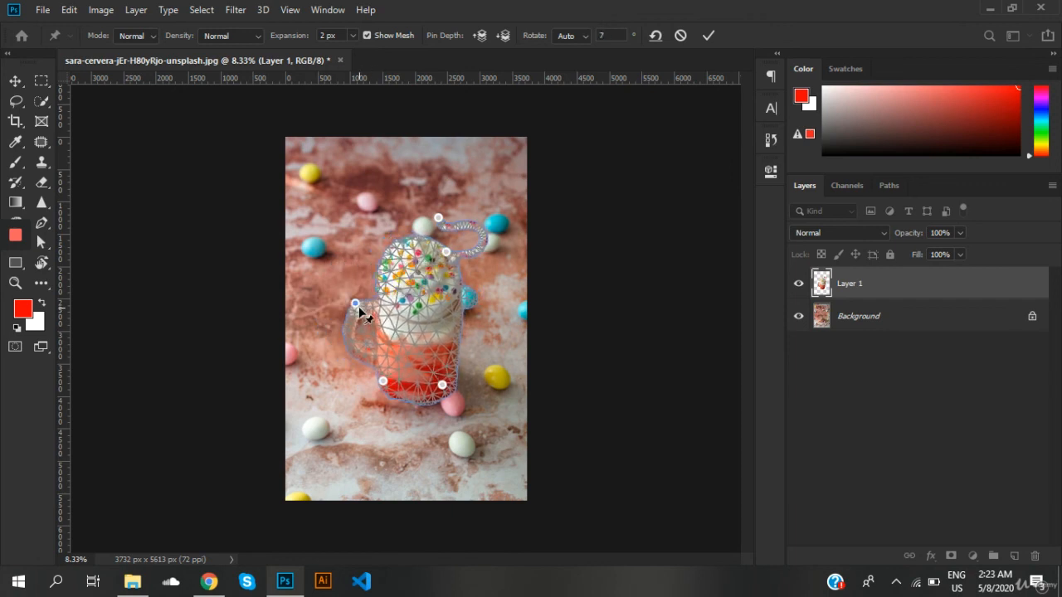
{"action": "key", "text": "w"}
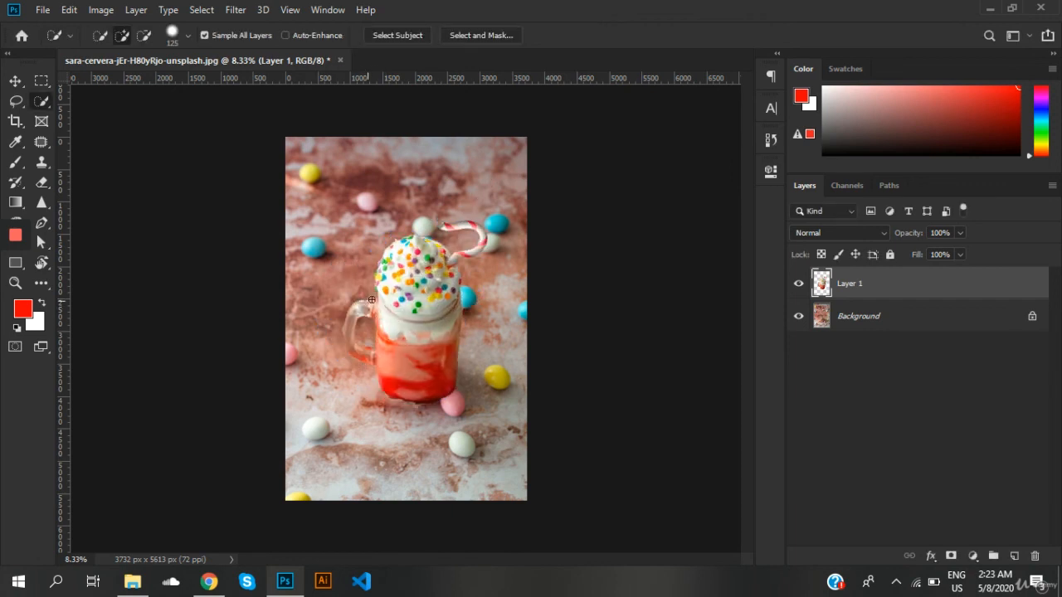